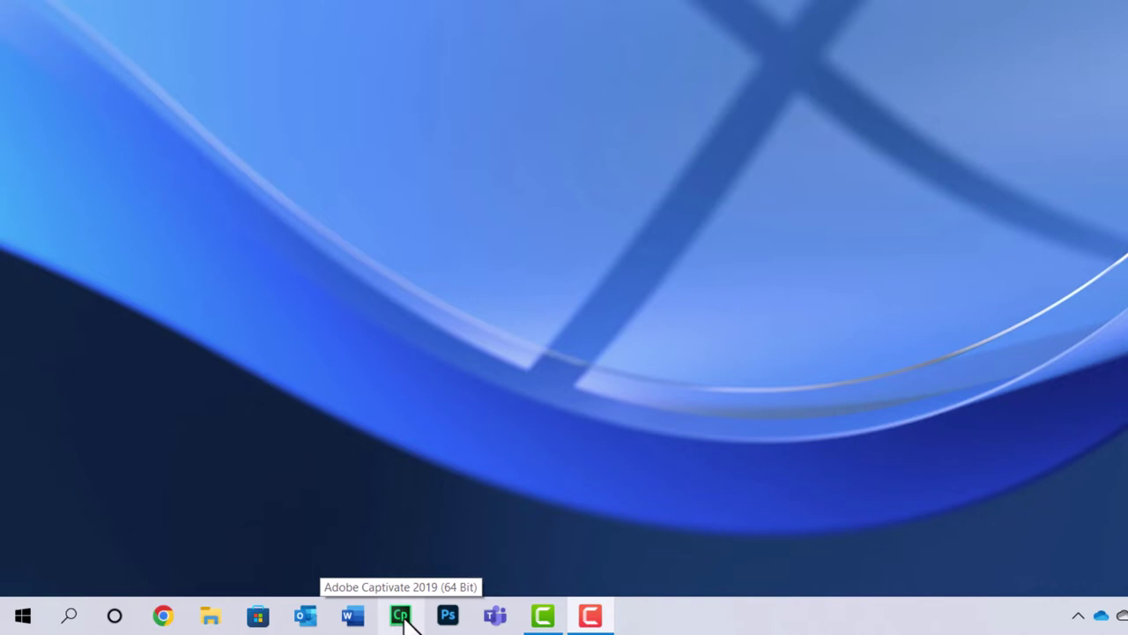
Open the file location of Adobe Captivate 2019 (64 Bit) from its shortcut's properties.
right_click(404, 620)
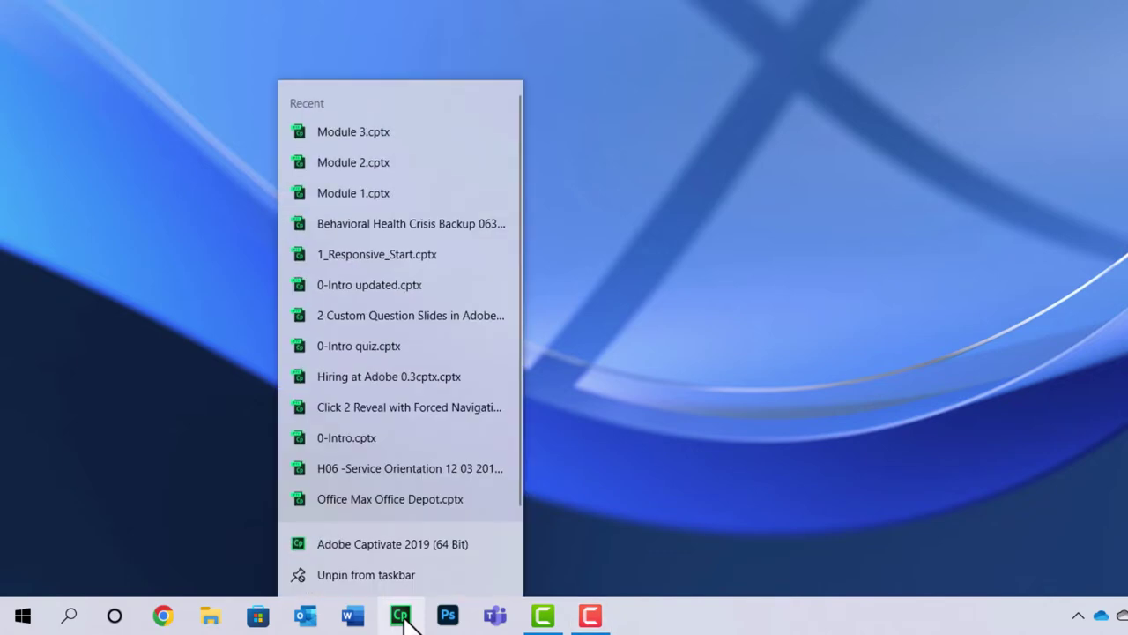
right_click(403, 537)
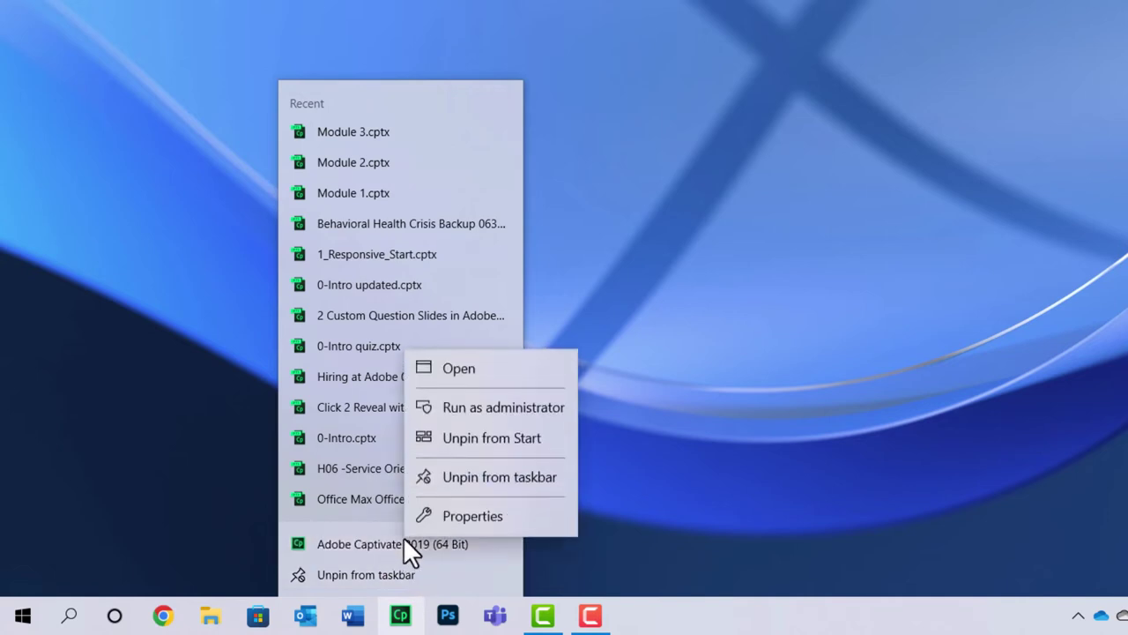
left_click(463, 518)
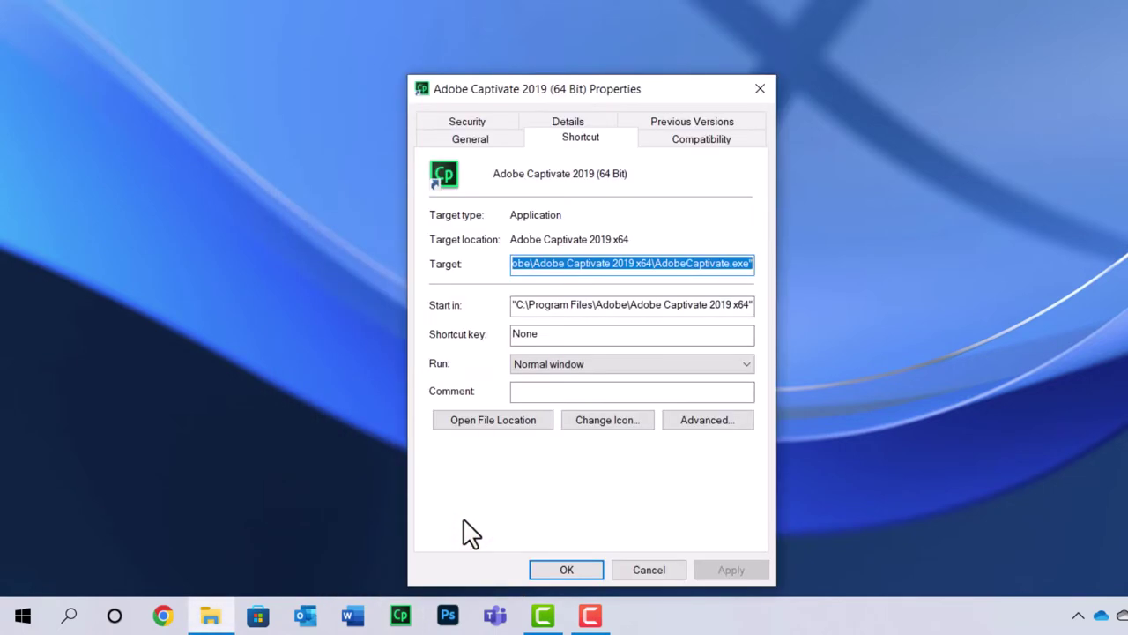
left_click(499, 428)
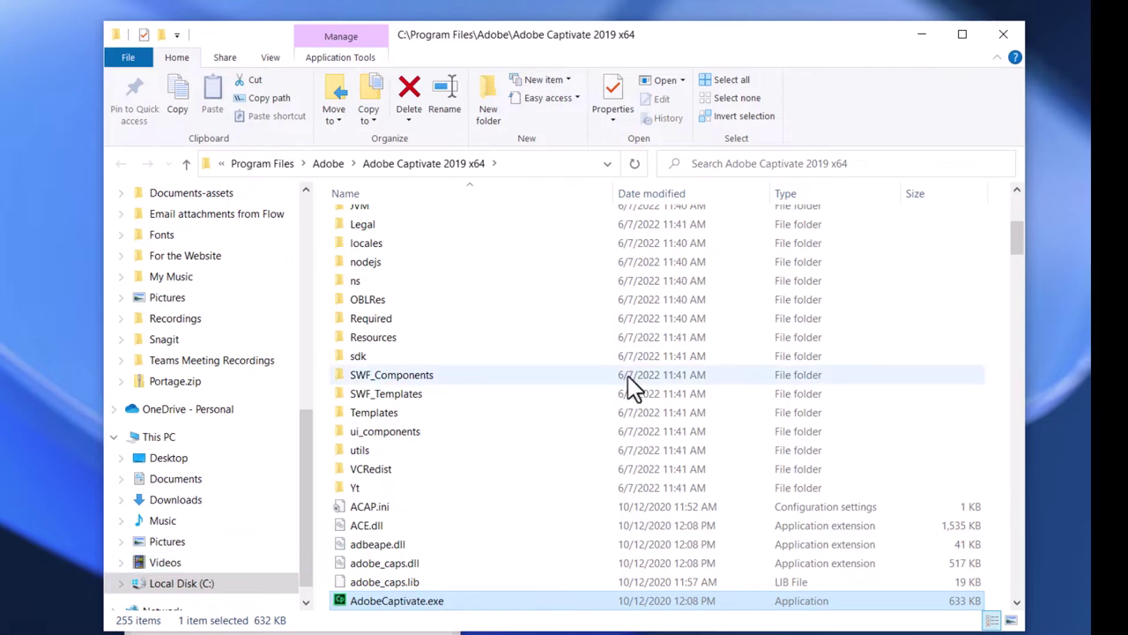
Open the utils folder inside the Captivate installation folder and run CleanPreferencesWin.bat.
scroll(628, 375, "down", 10)
scroll(628, 375, "down", 6)
scroll(630, 376, "up", 17)
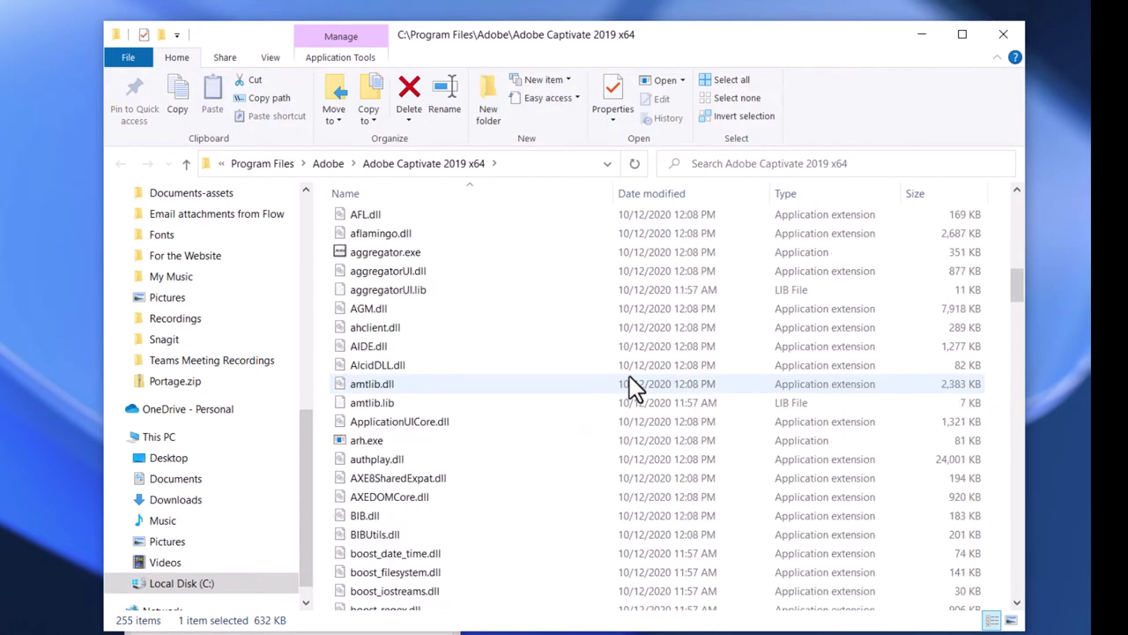
scroll(629, 375, "up", 5)
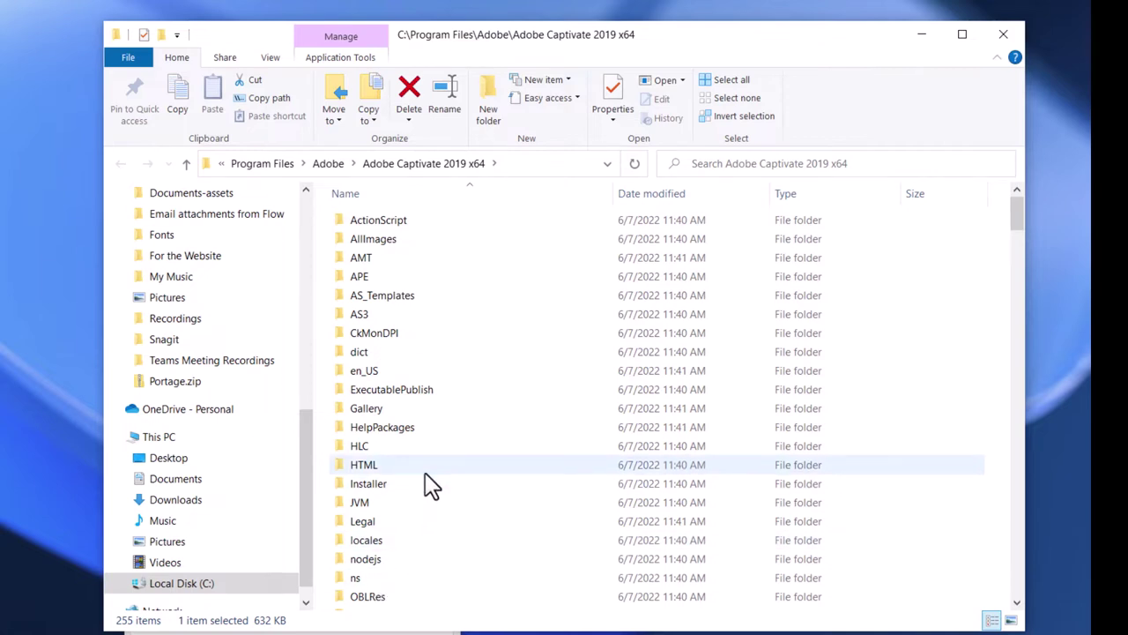
scroll(425, 474, "down", 3)
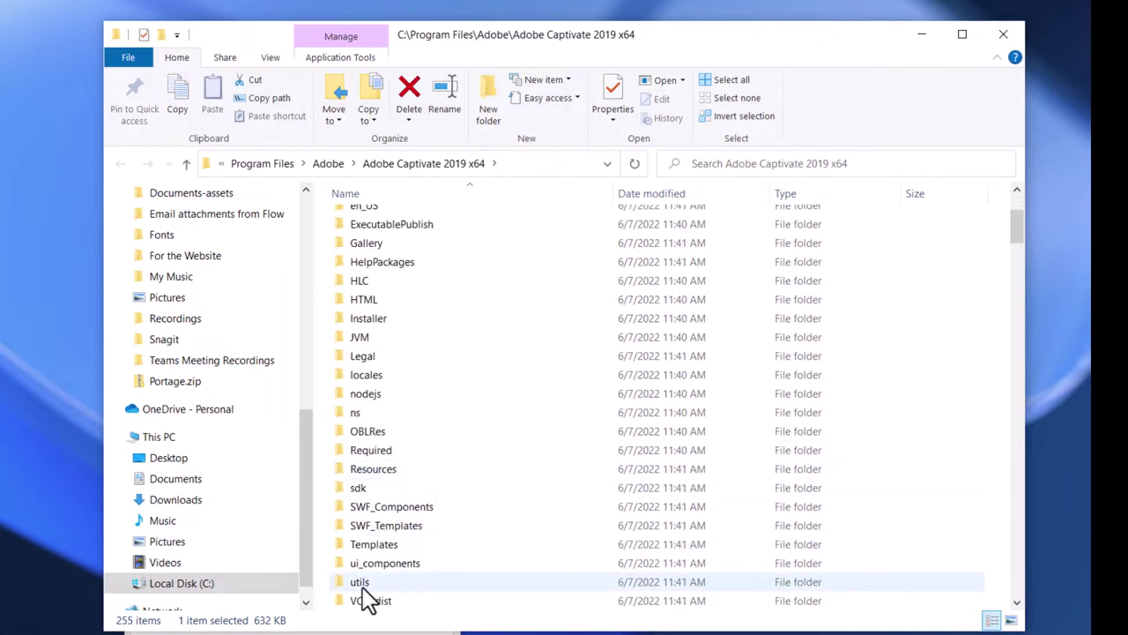
left_click(360, 585)
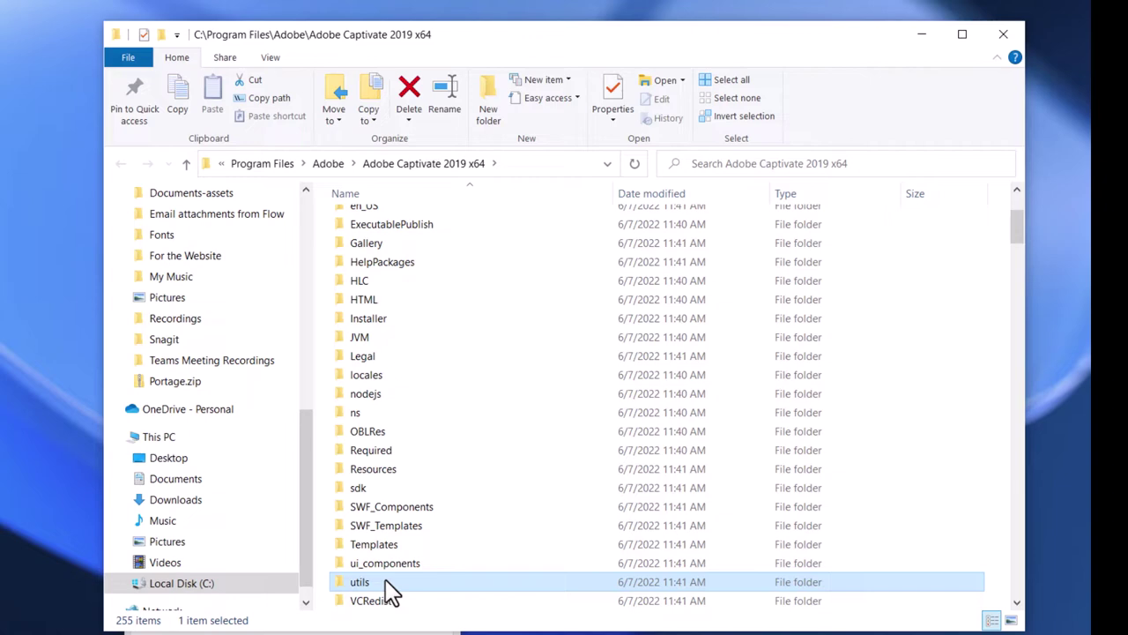
double_click(385, 579)
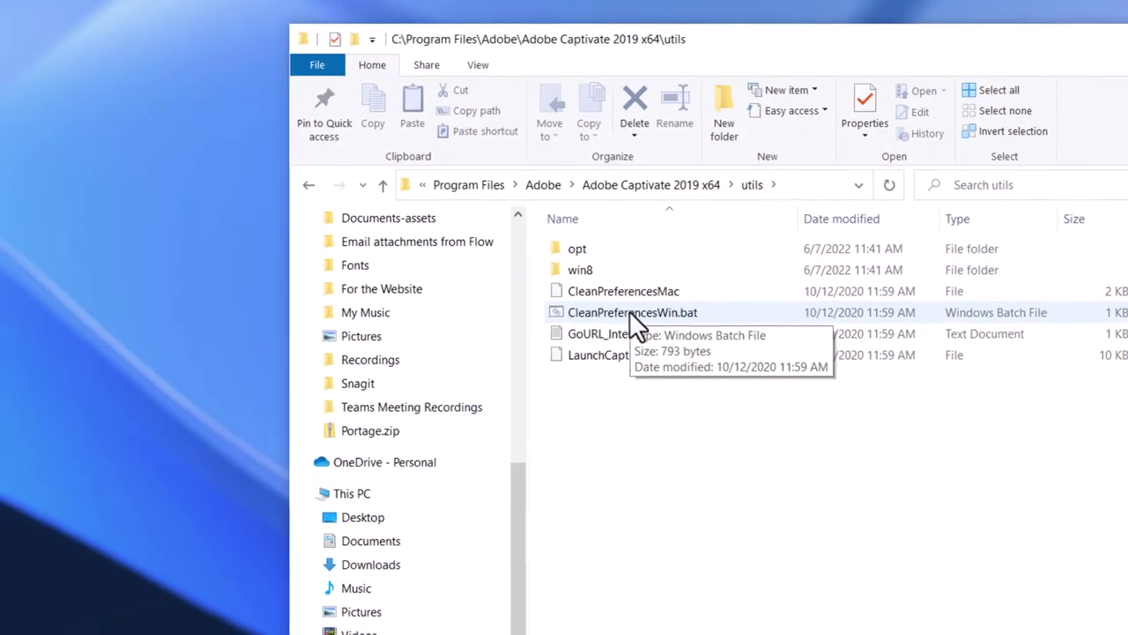
left_click(544, 369)
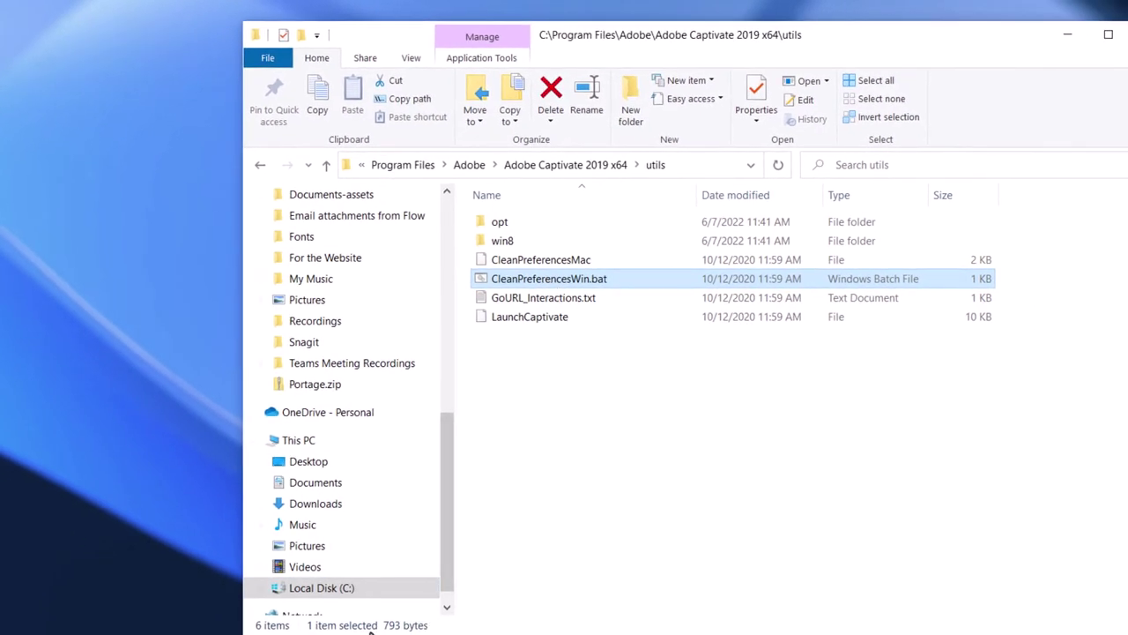
Go to the Adobe folder under C:\Users\Public\Public Documents.
left_click(334, 587)
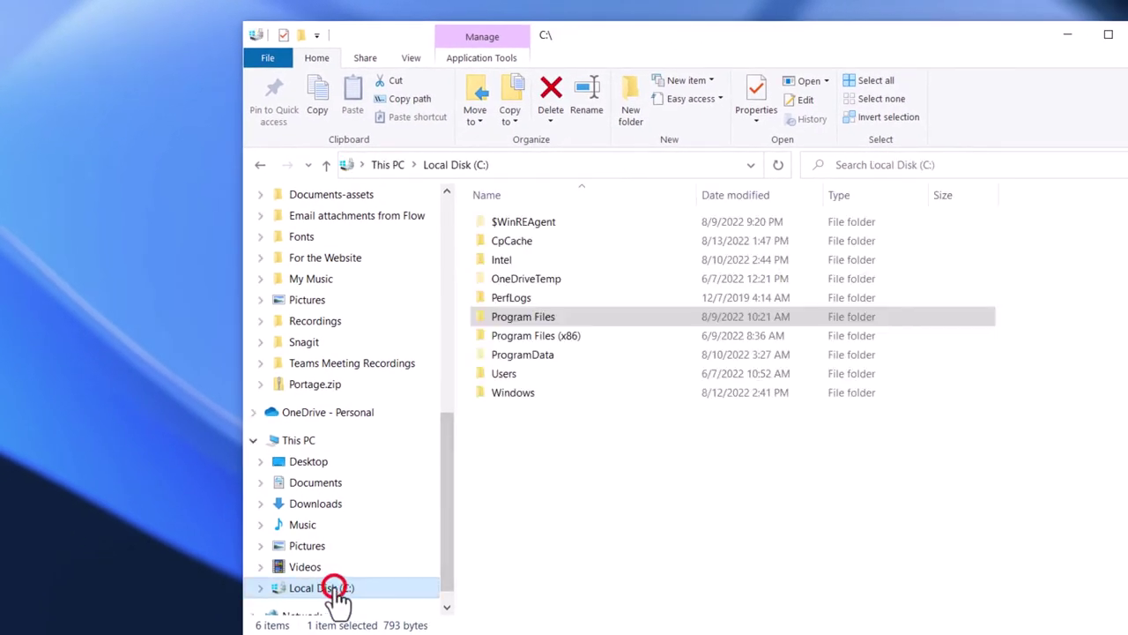
double_click(514, 375)
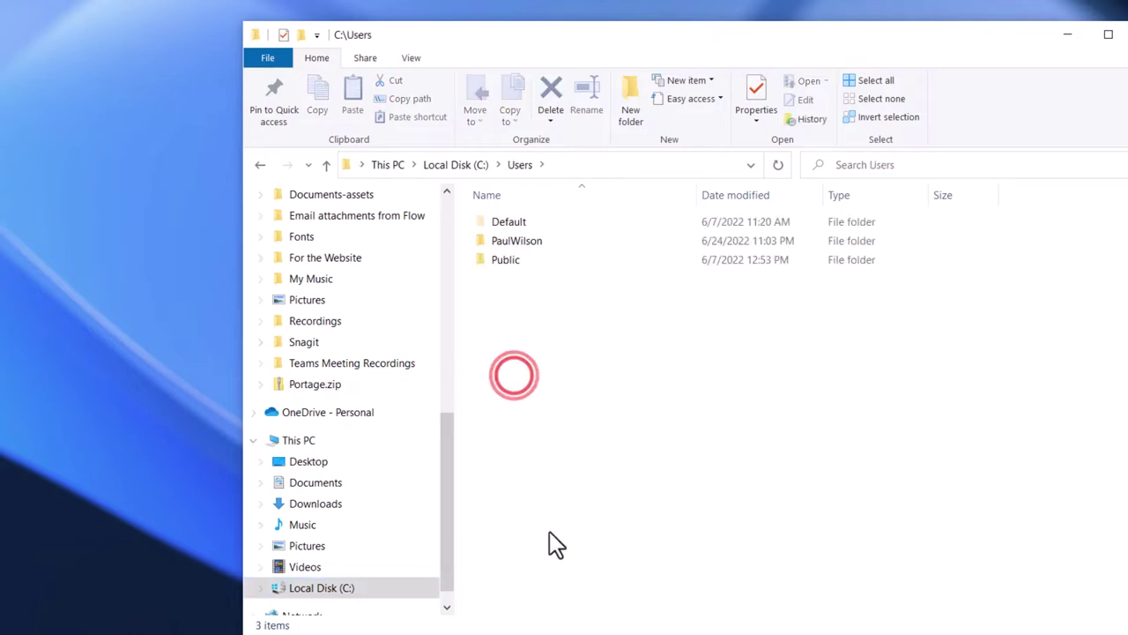
double_click(515, 260)
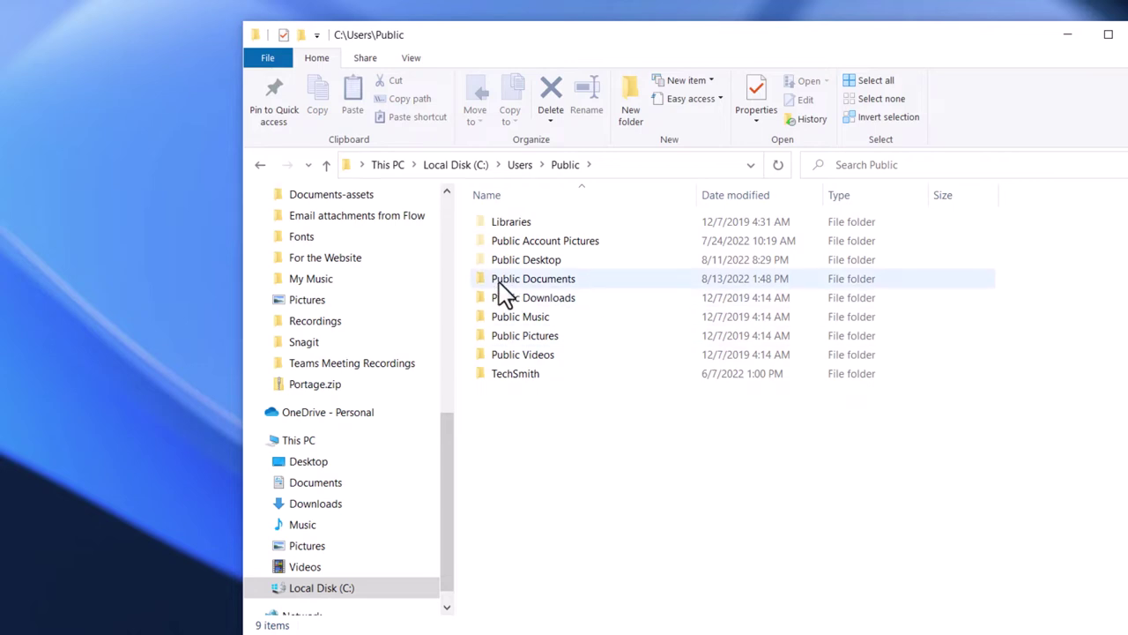
double_click(544, 280)
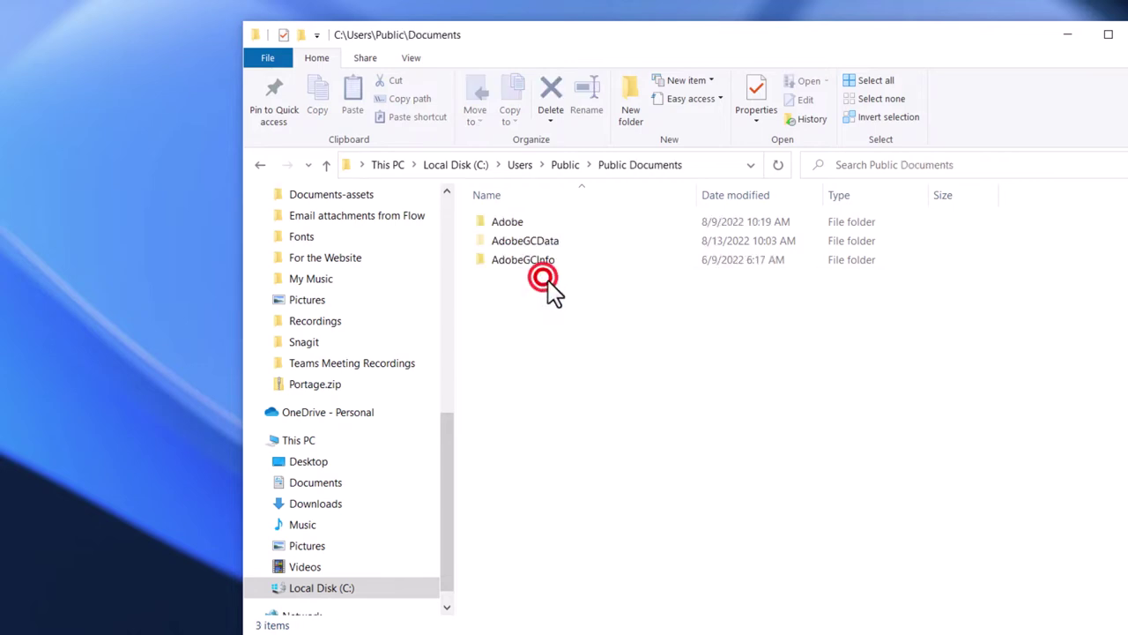
double_click(516, 225)
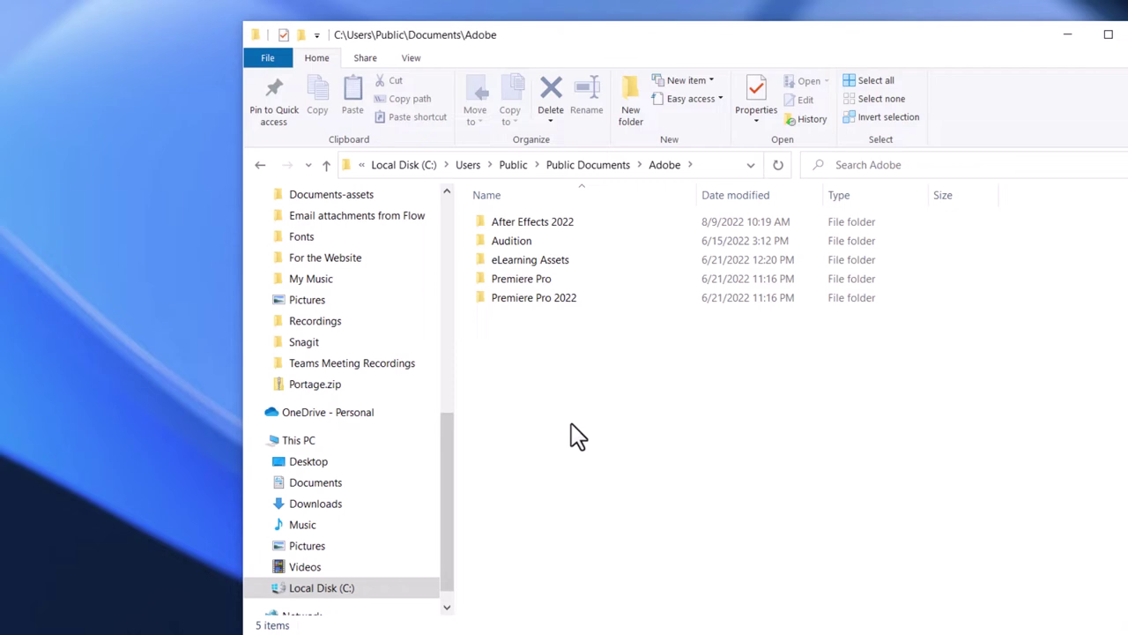
Rename the eLearning Assets folder as "eLearning Assets BAK".
left_click(564, 260)
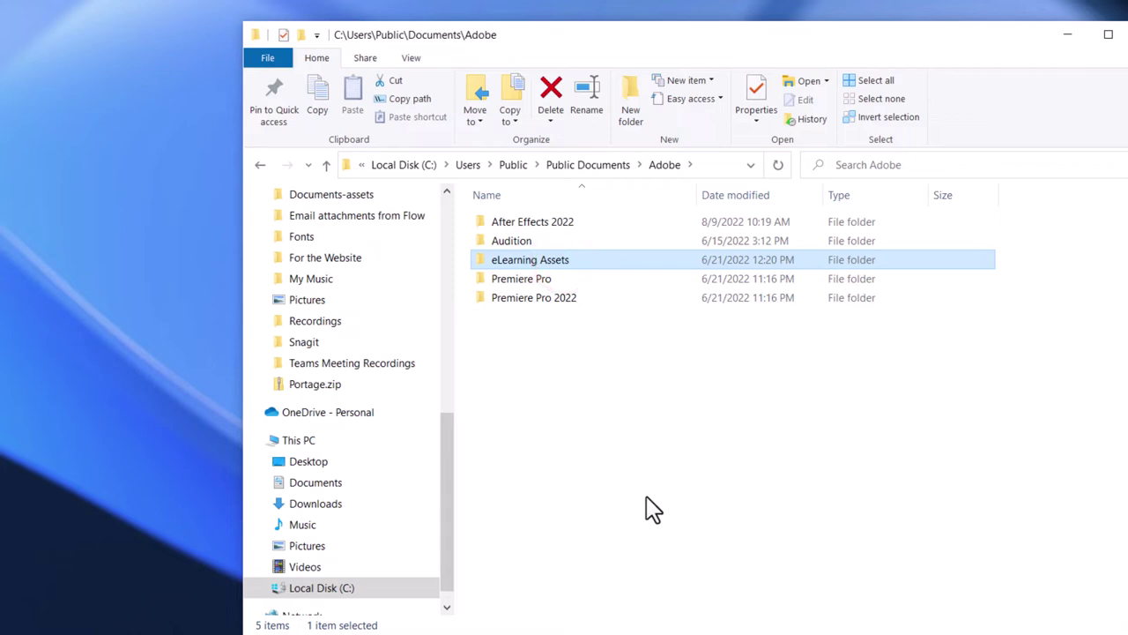
key("F2")
key("End")
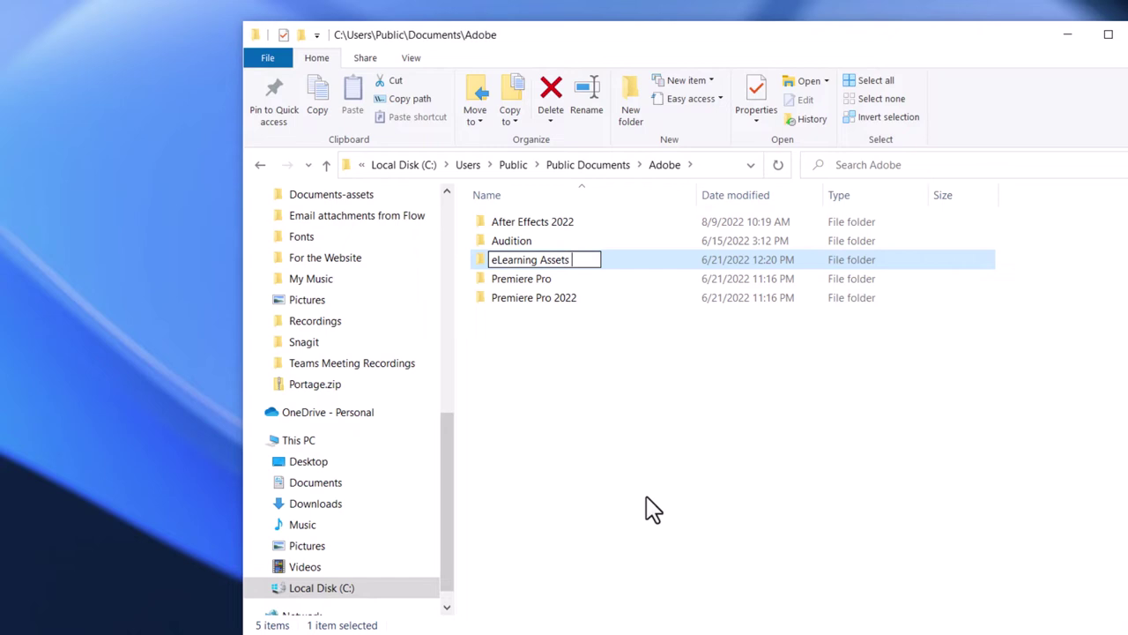
type("BAK")
key("Return")
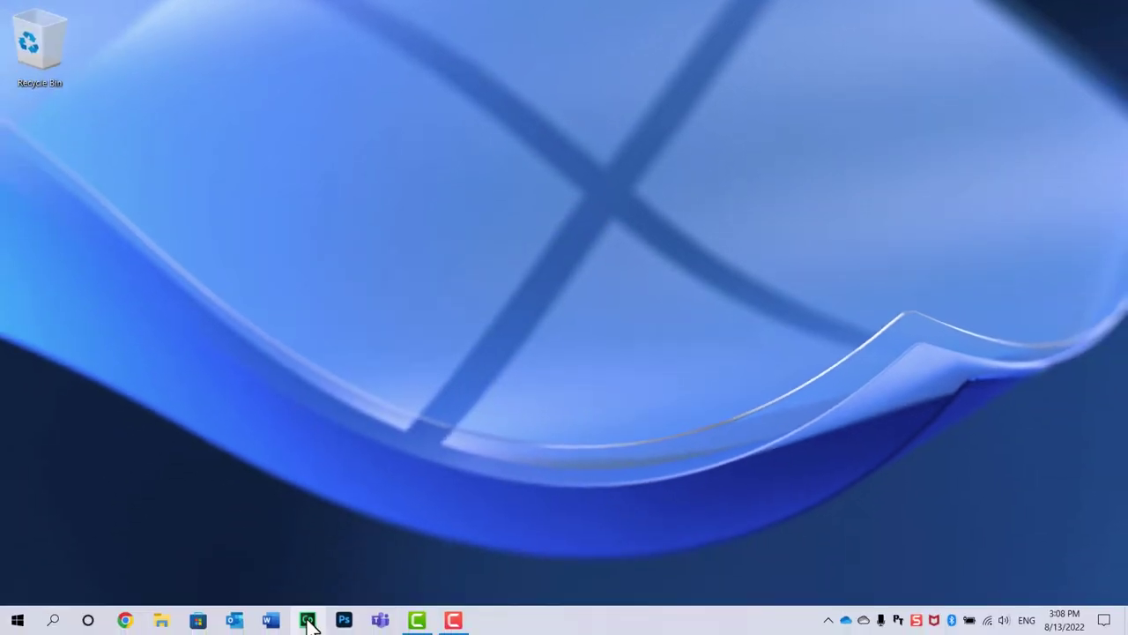
Launch Adobe Captivate 2019, close the introductory video, and check the recent projects before returning to the new project options.
left_click(307, 620)
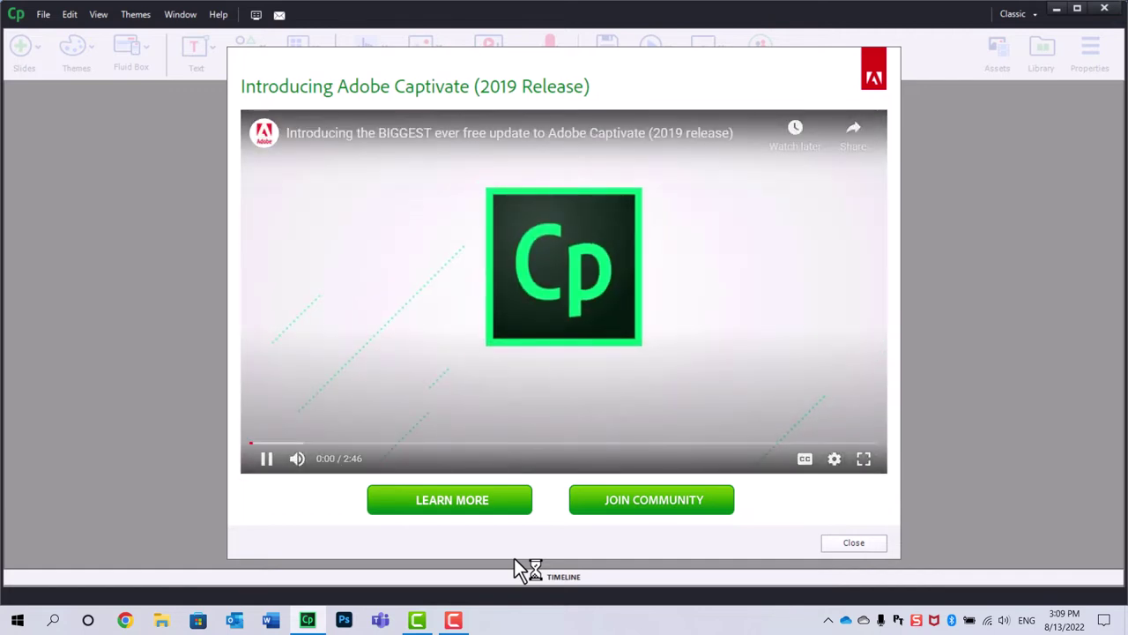
left_click(855, 543)
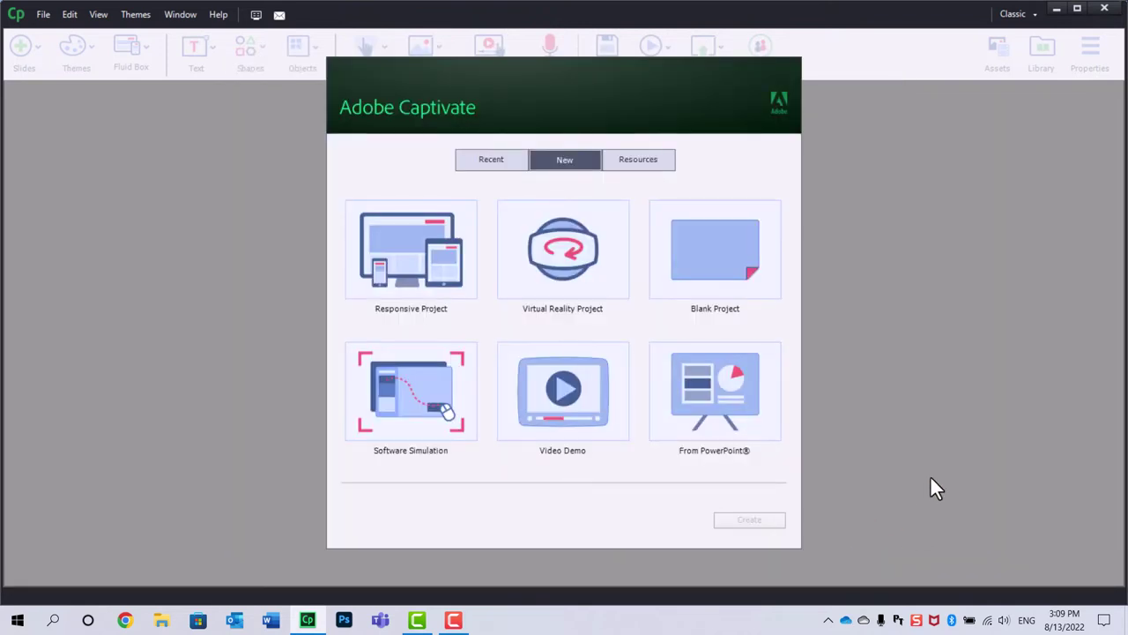
left_click(499, 160)
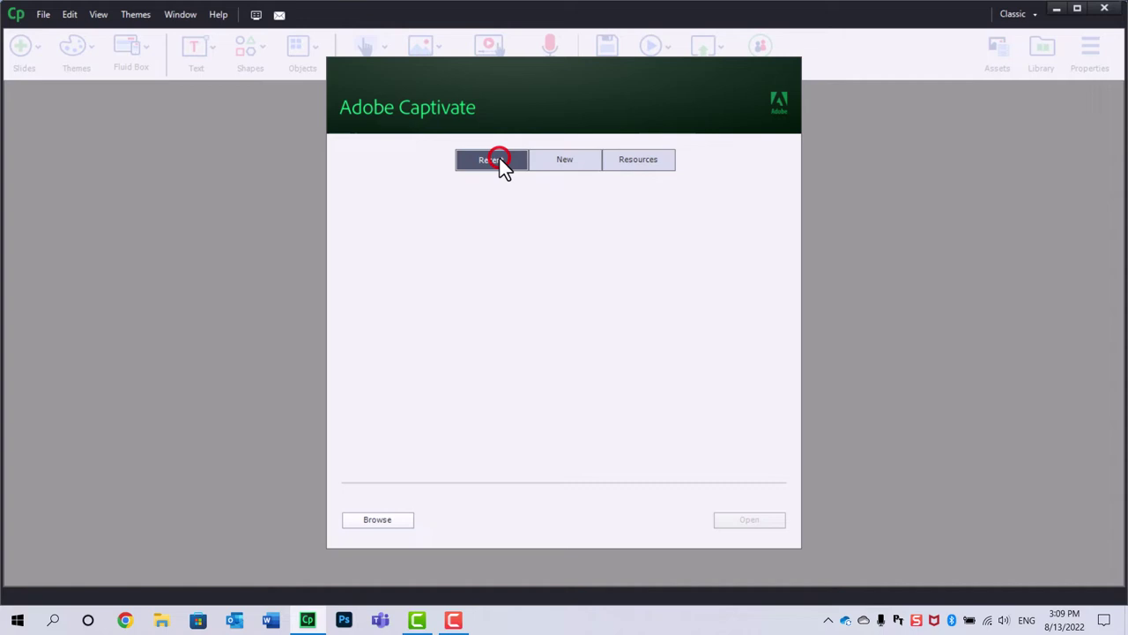
left_click(561, 162)
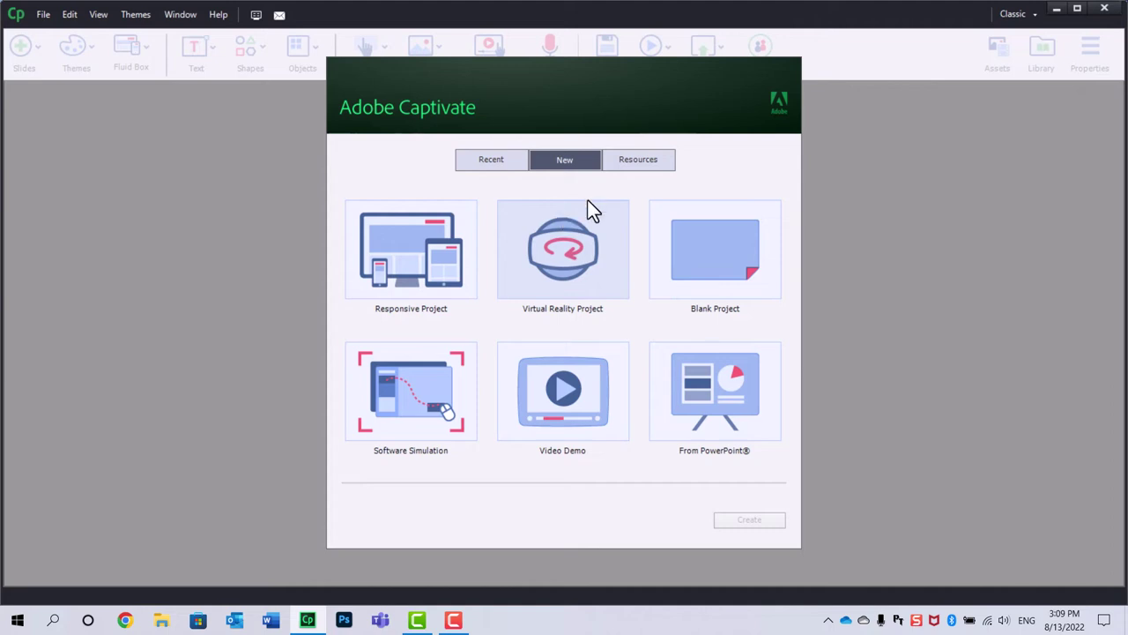
Open Captivate's general preferences and set the default publish location to the Desktop folder.
left_click(70, 16)
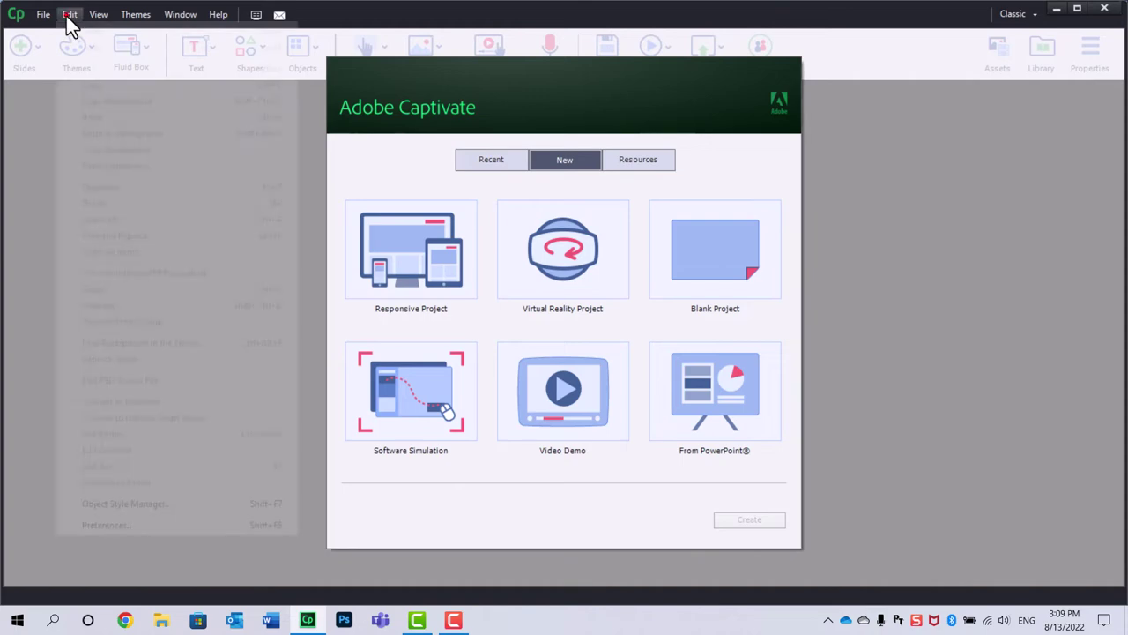
left_click(116, 525)
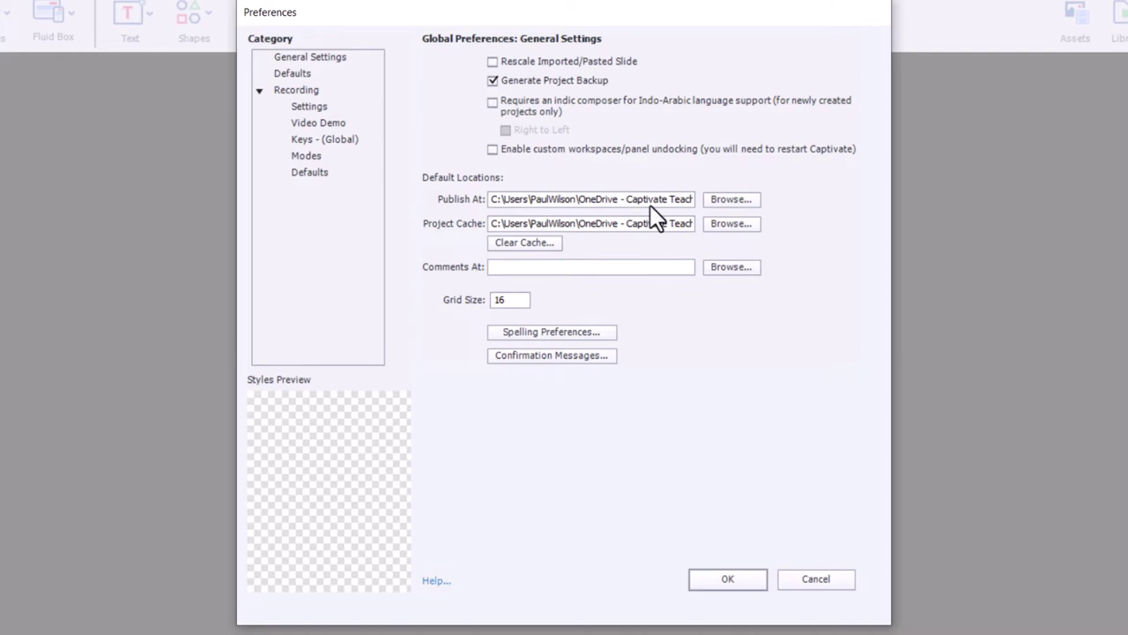
left_click(623, 206)
left_click_drag(581, 200, 795, 197)
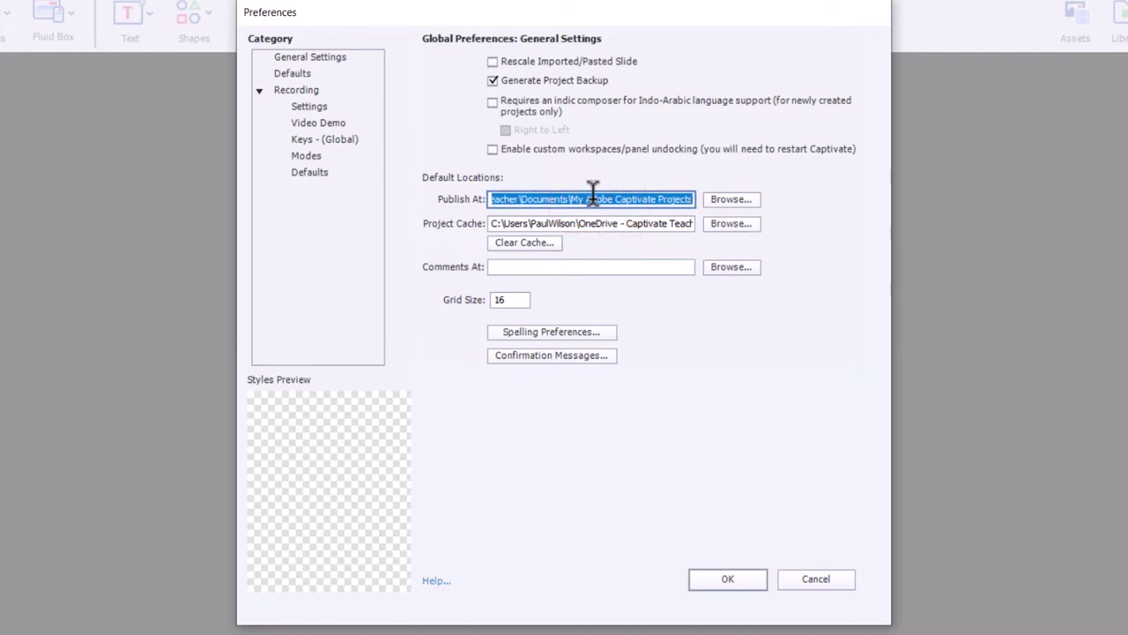
left_click(729, 199)
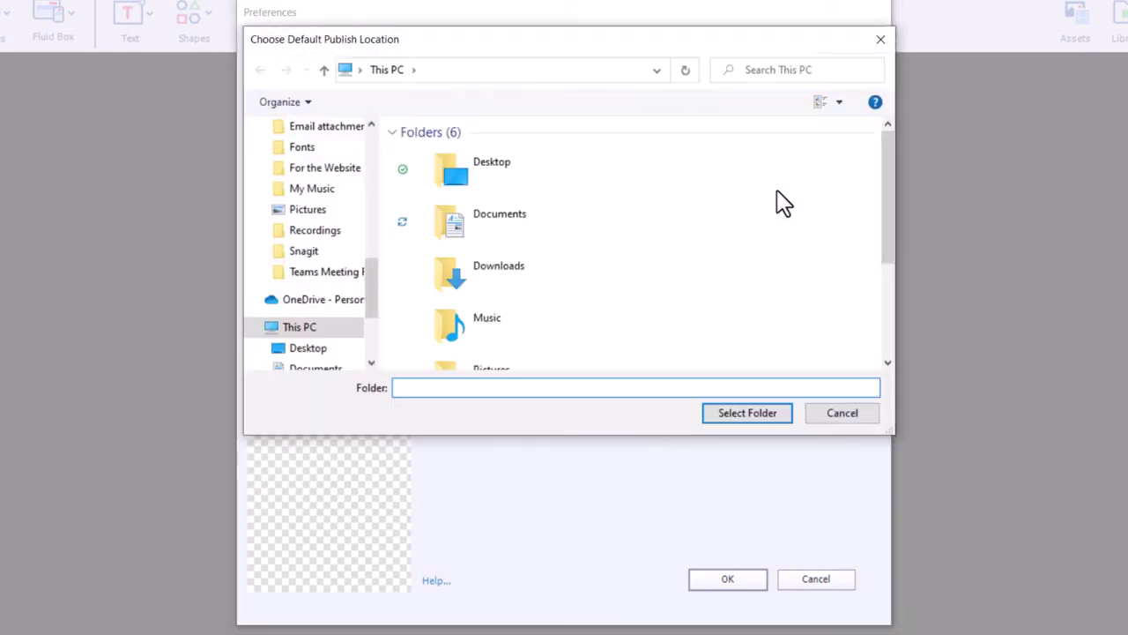
left_click(482, 172)
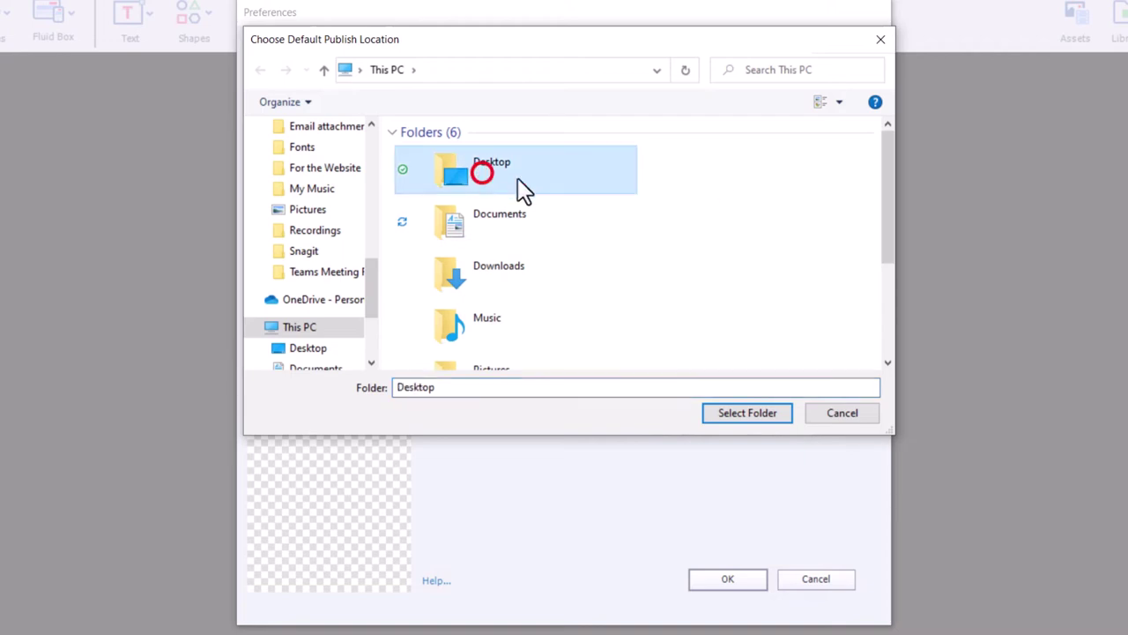
left_click(735, 409)
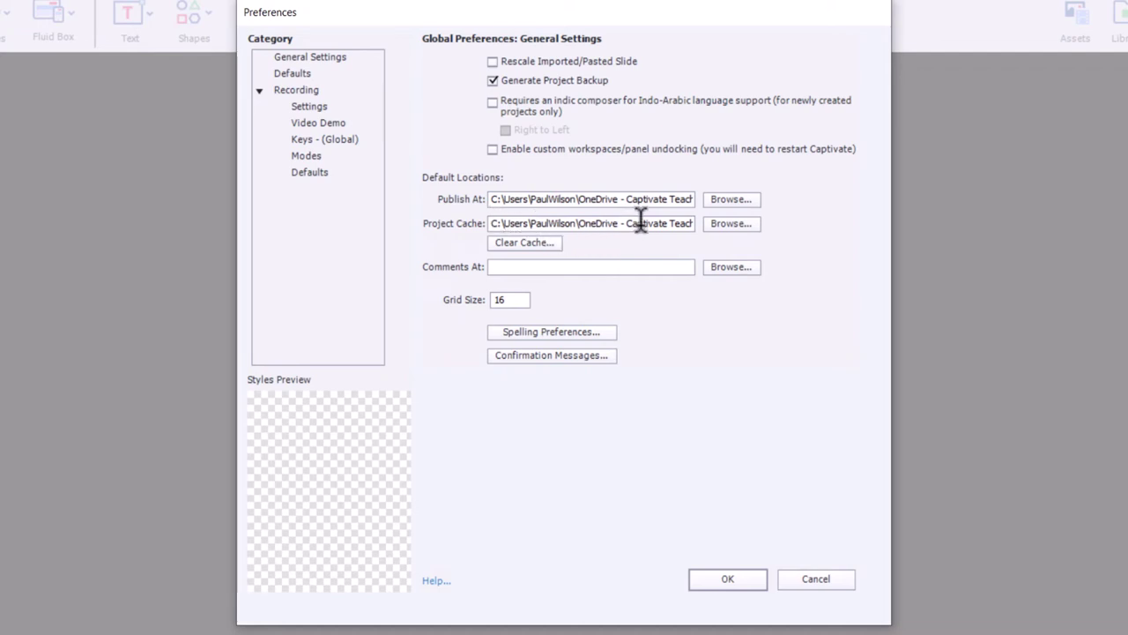
Check the full default project cache path and change the cache location to the CpCache folder on Local Disk (C:).
left_click(517, 223)
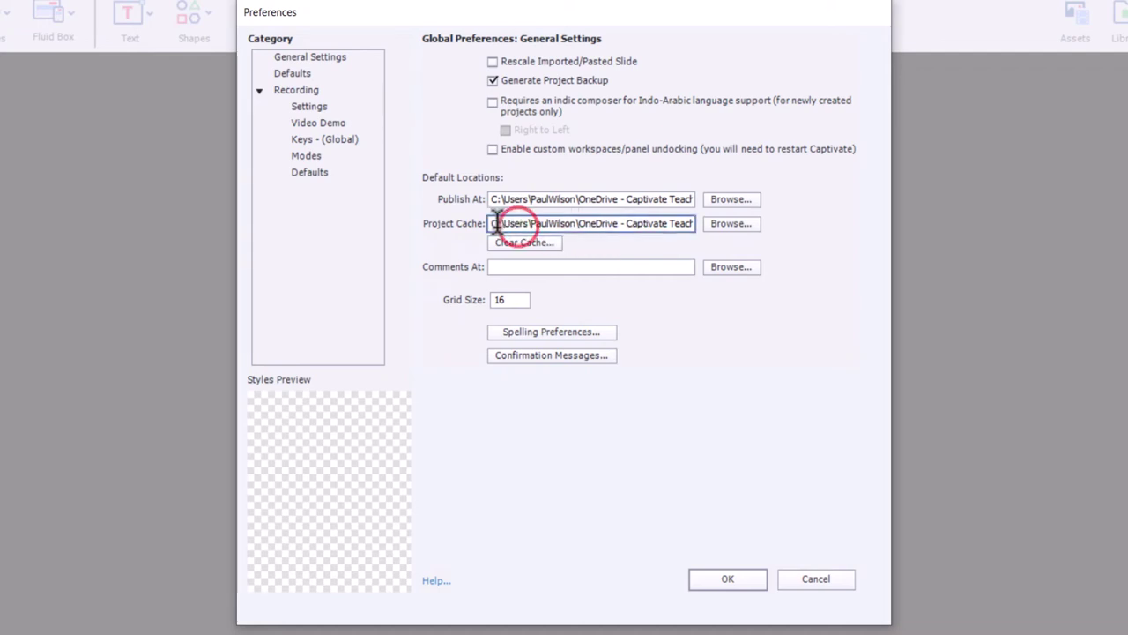
left_click_drag(495, 223, 791, 217)
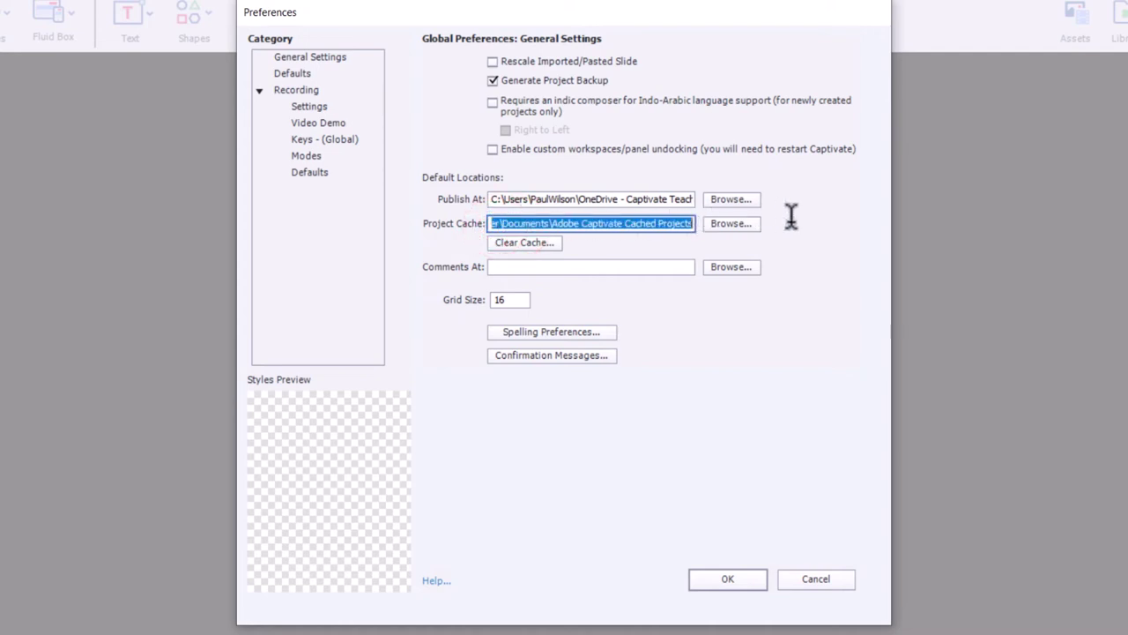
left_click(584, 223)
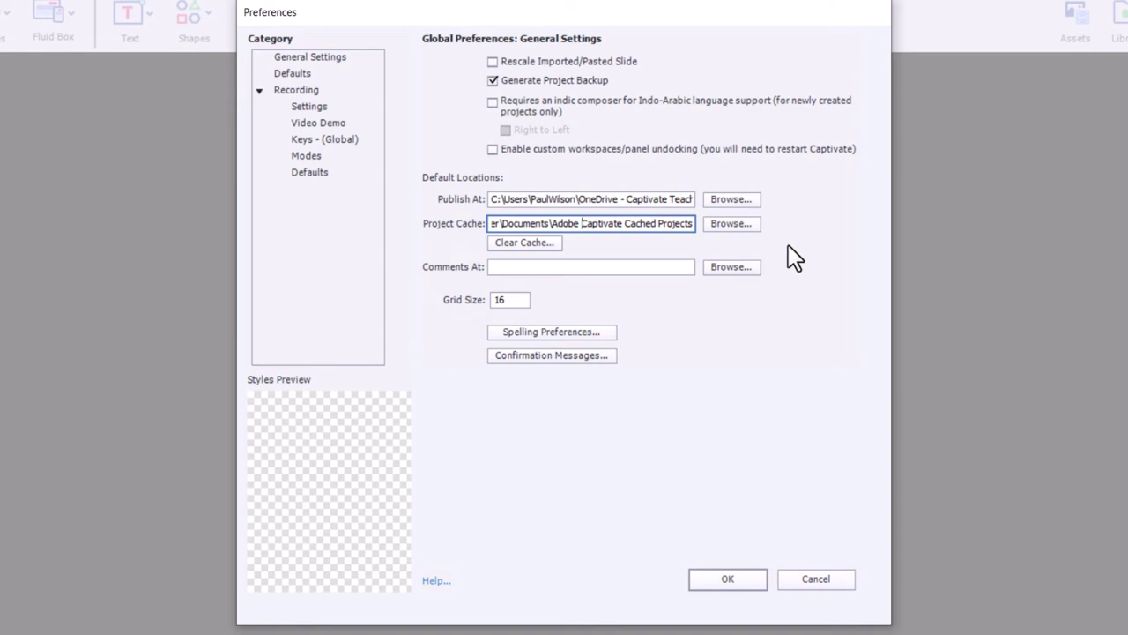
left_click(719, 222)
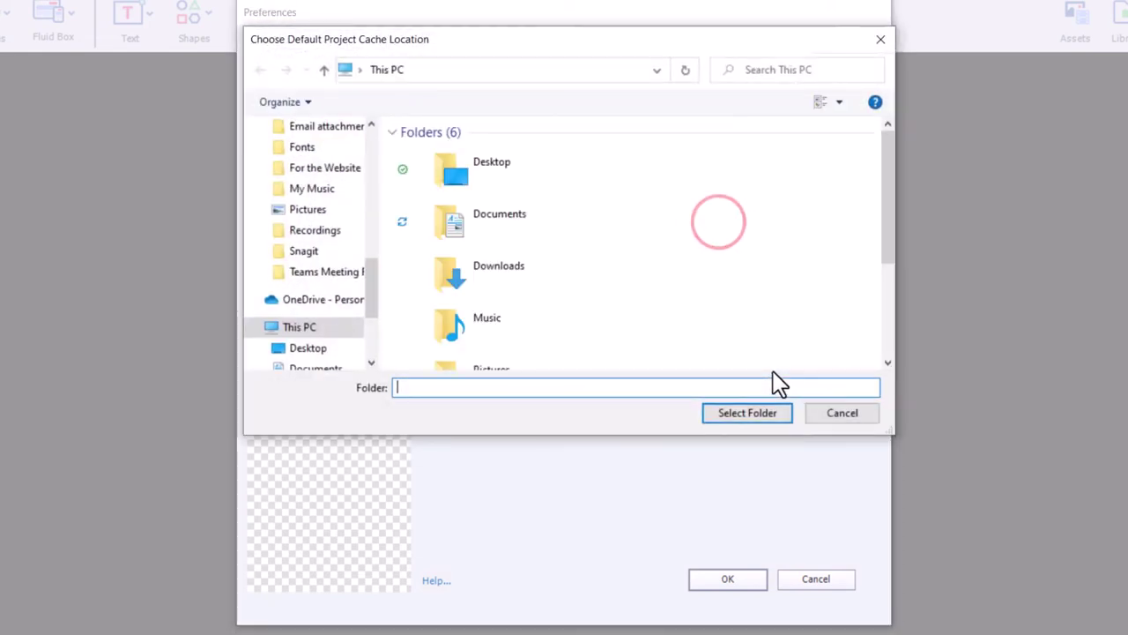
left_click(292, 329)
scroll(718, 292, "down", 3)
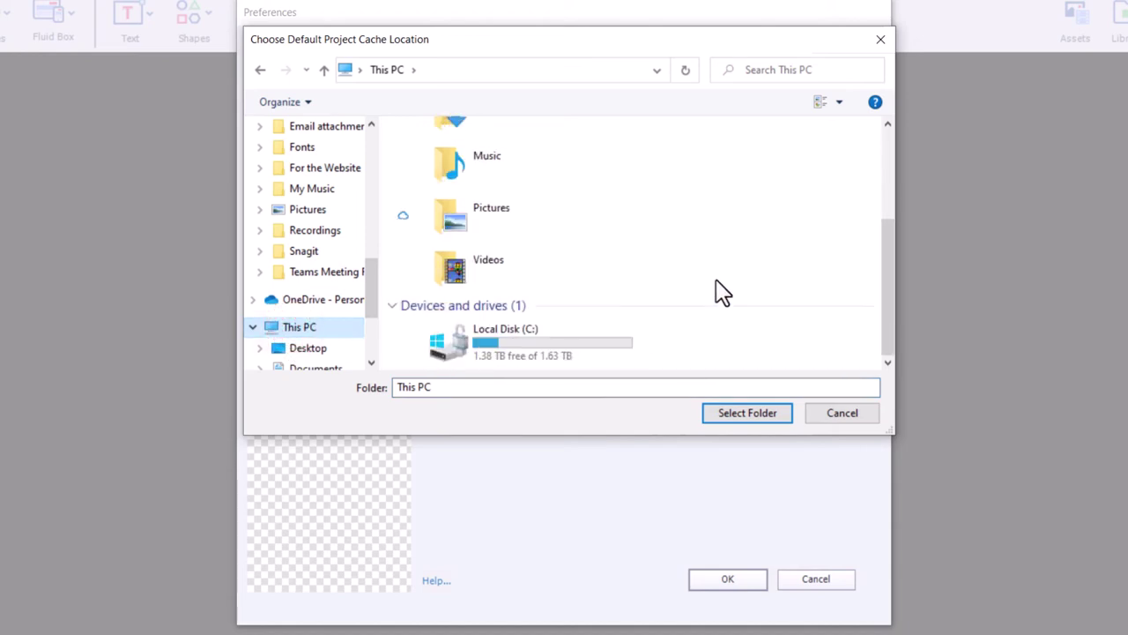
double_click(548, 354)
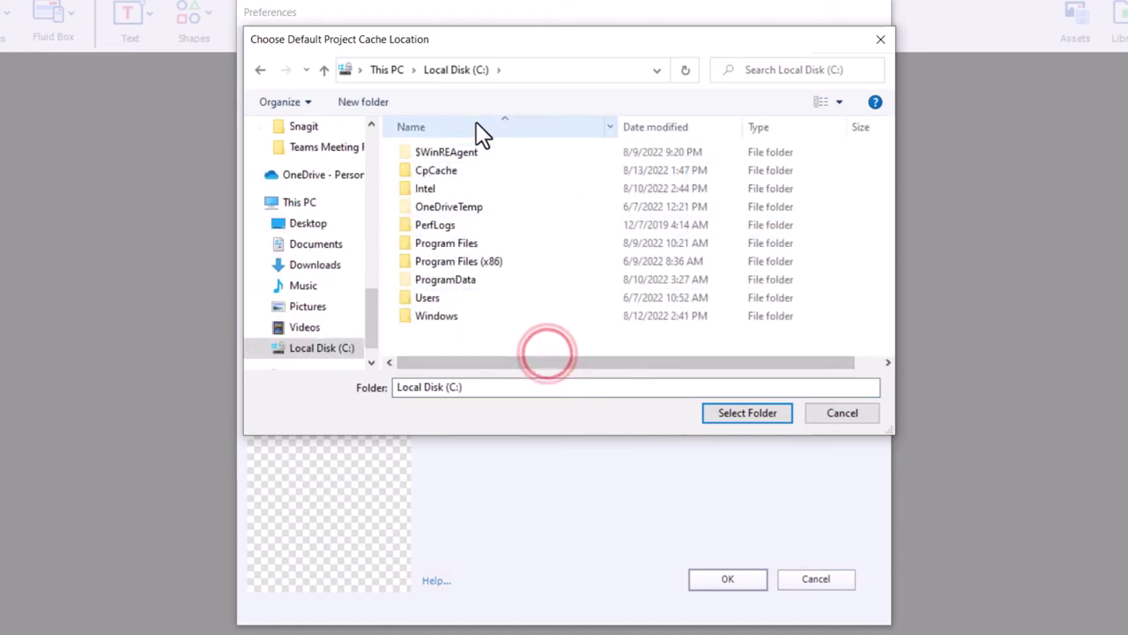
left_click(436, 172)
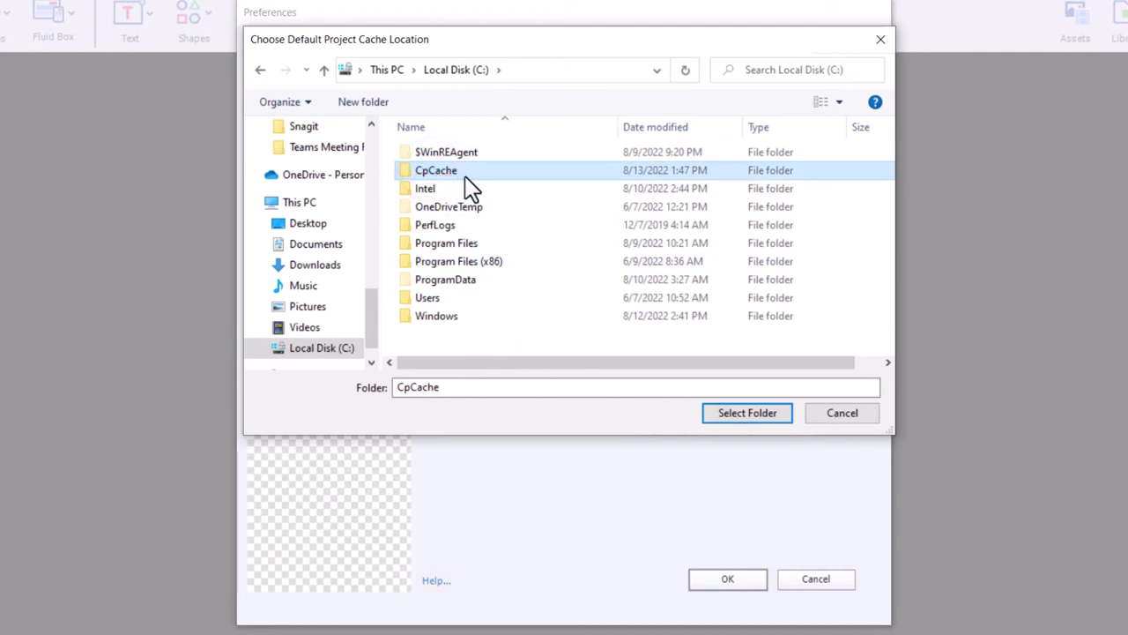
left_click(745, 414)
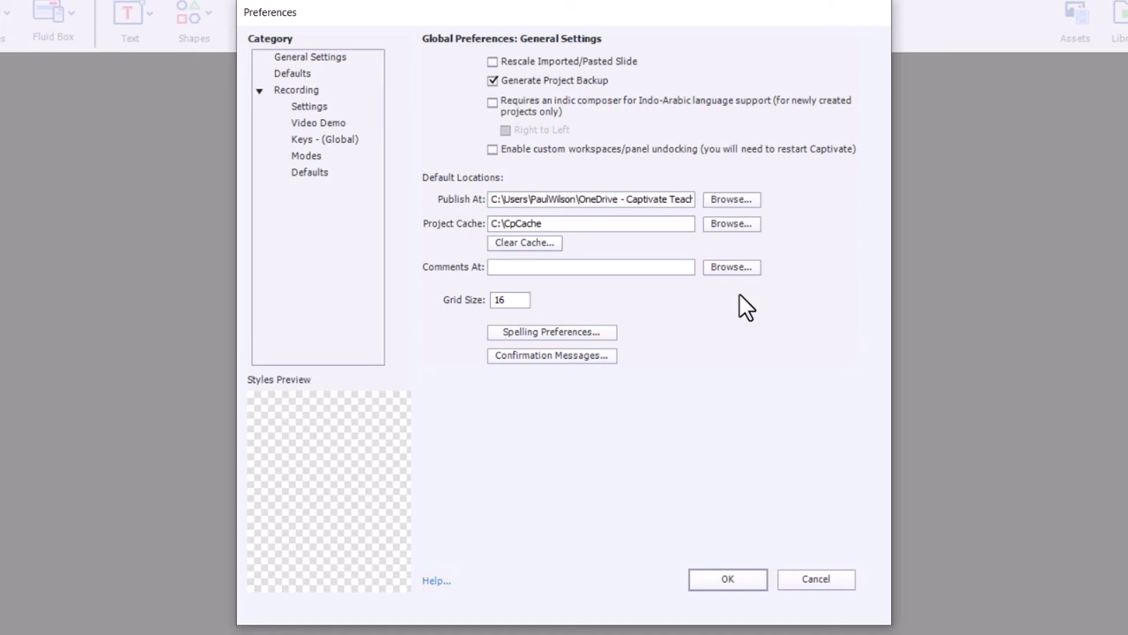
Enable WrapPoint in the global default preferences.
left_click(298, 74)
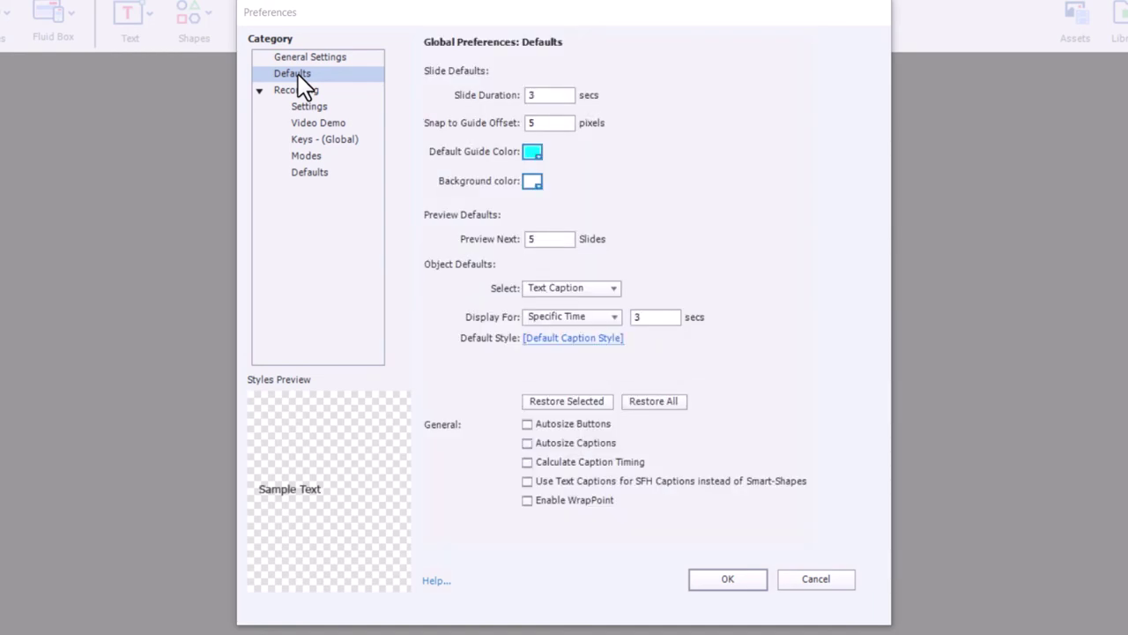
left_click(527, 501)
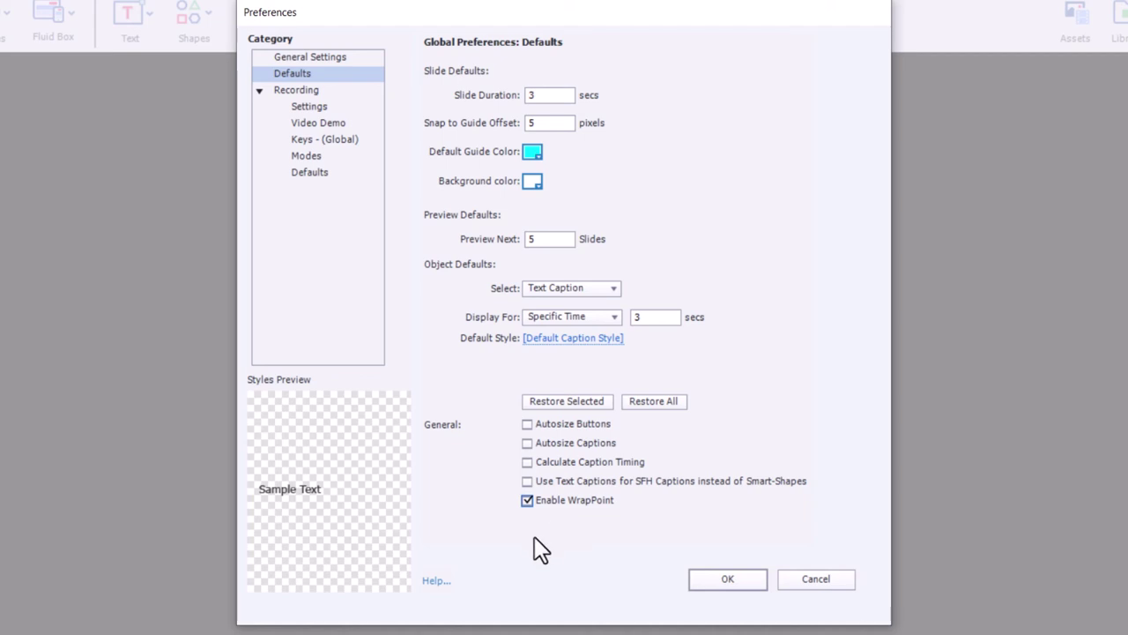
Set the Demonstration recording mode to use smart shapes instead of captions, with Rectangle as the shape type, and save the preferences.
left_click(309, 156)
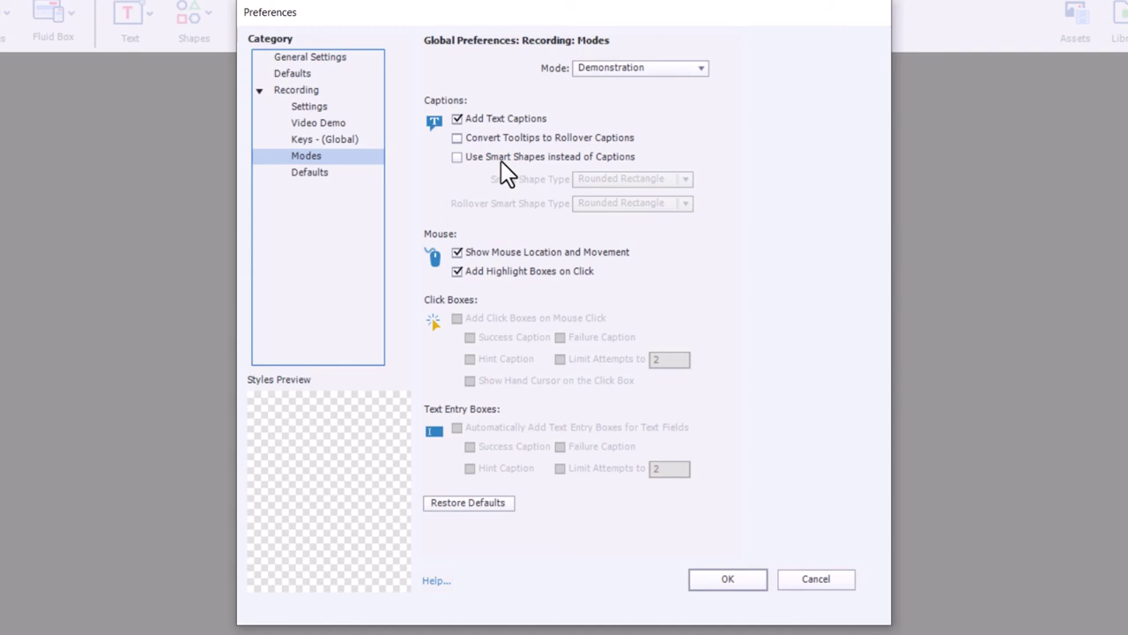
left_click(456, 157)
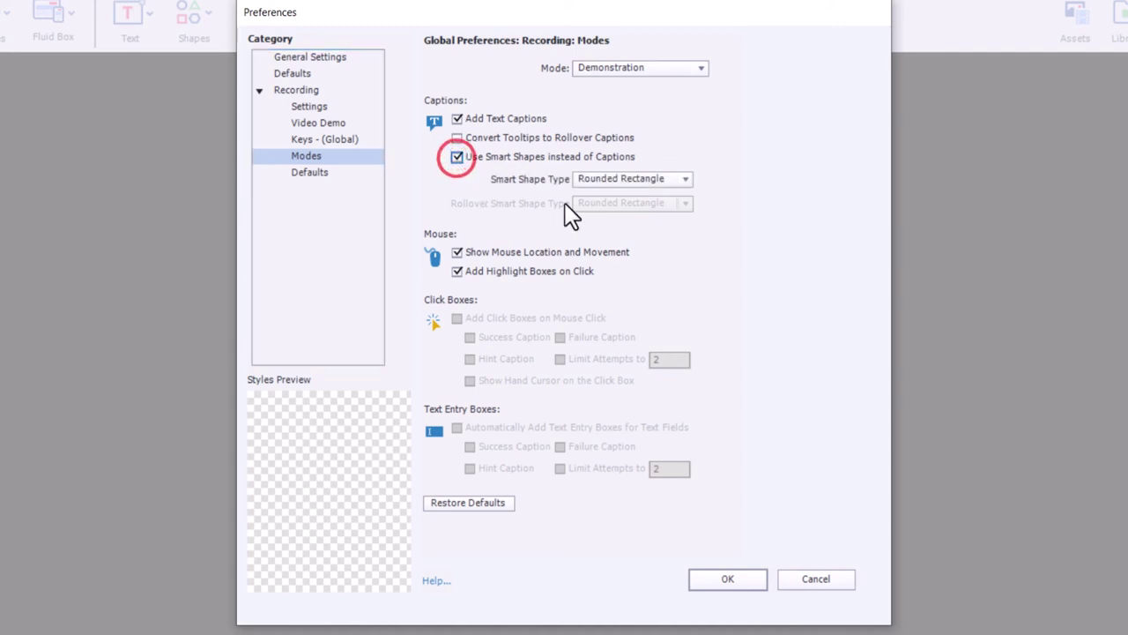
left_click(648, 180)
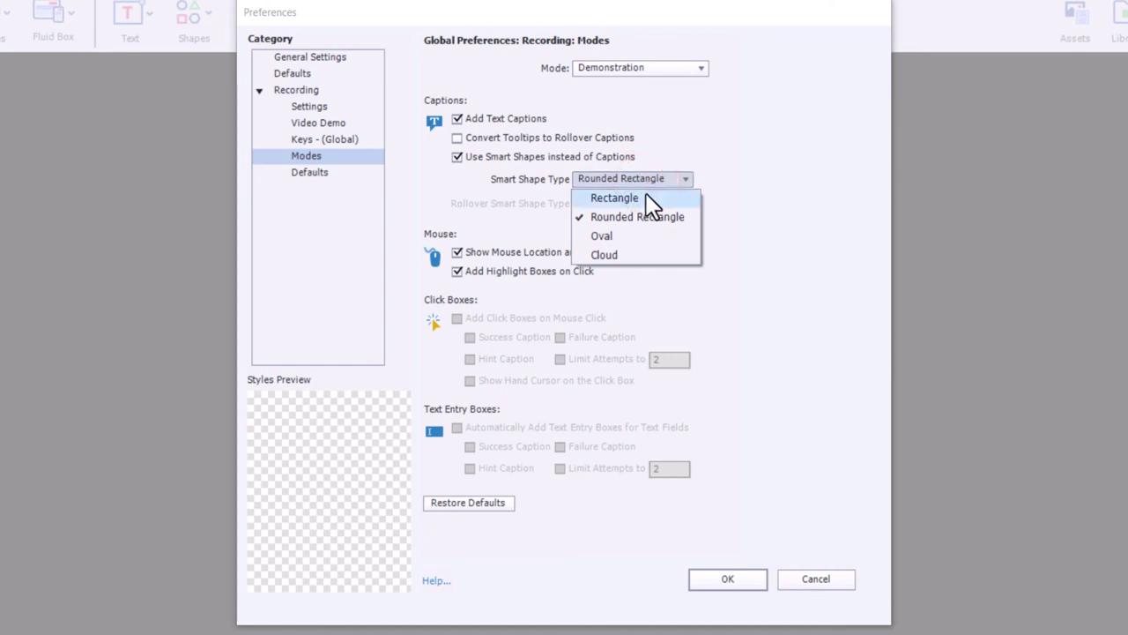
left_click(646, 196)
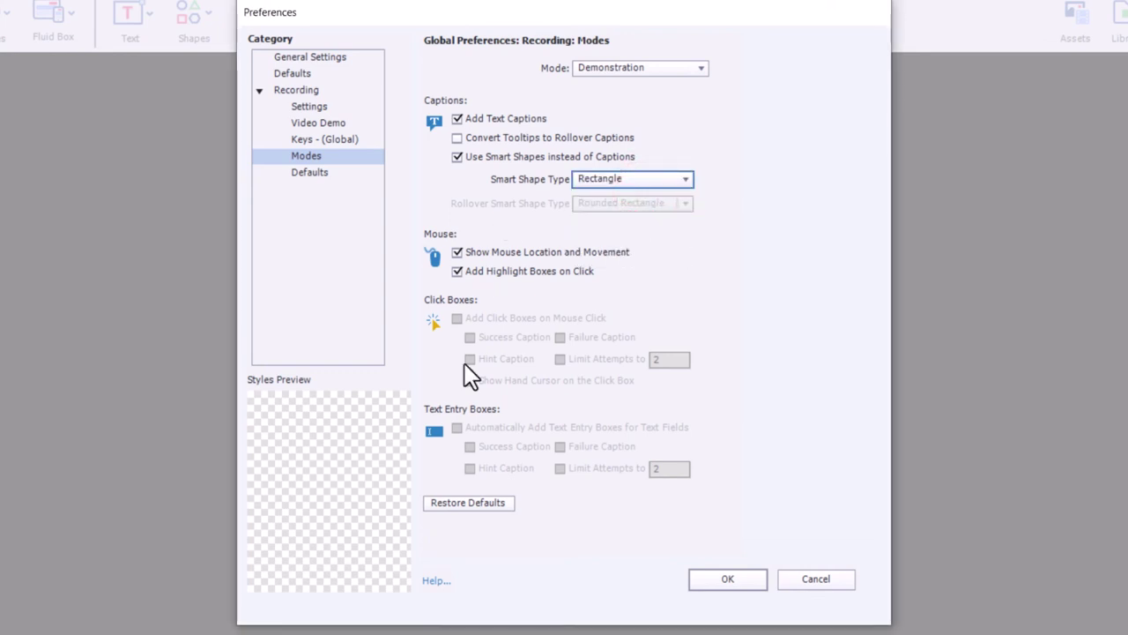
left_click(732, 578)
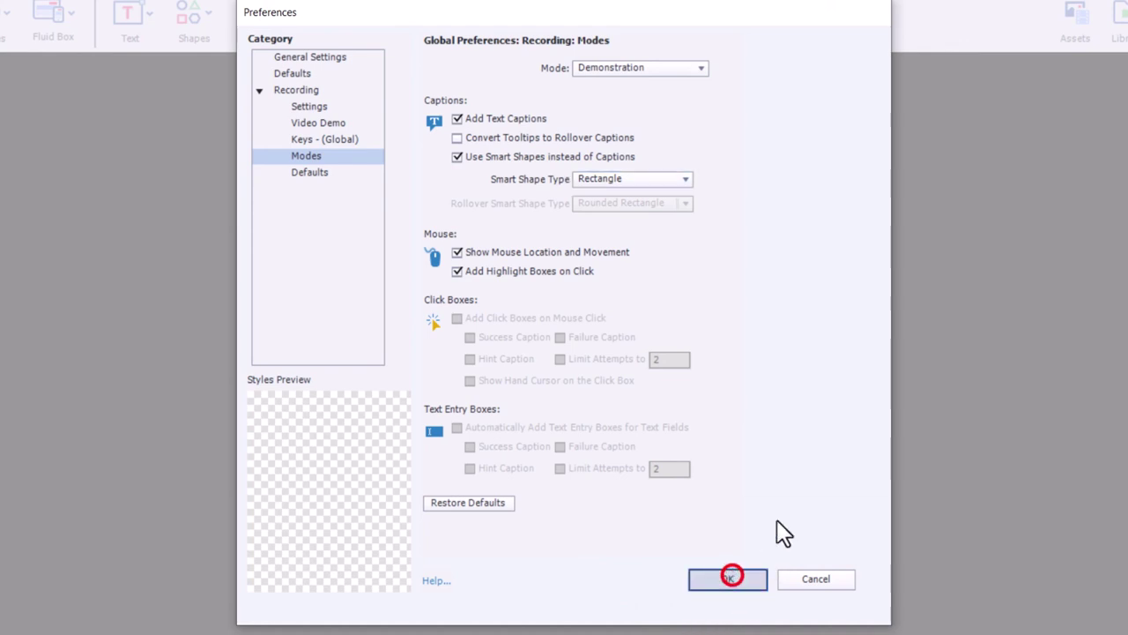